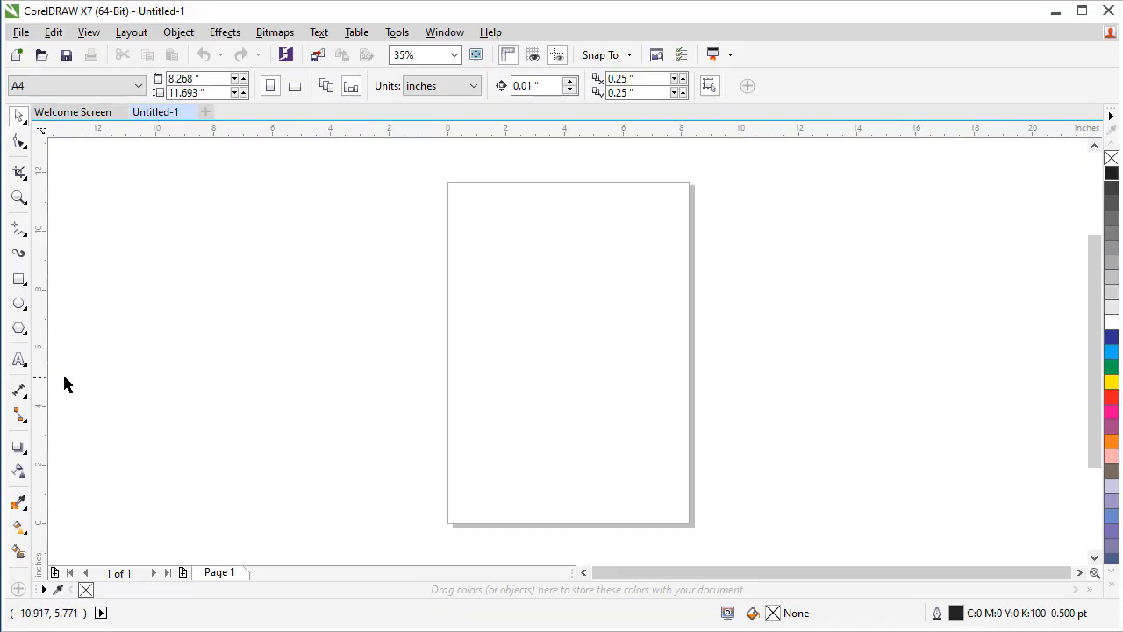
With the Text tool, write the artistic text "malamin gida" near the top of the page
{"action": "left_click", "coordinate": [25, 368]}
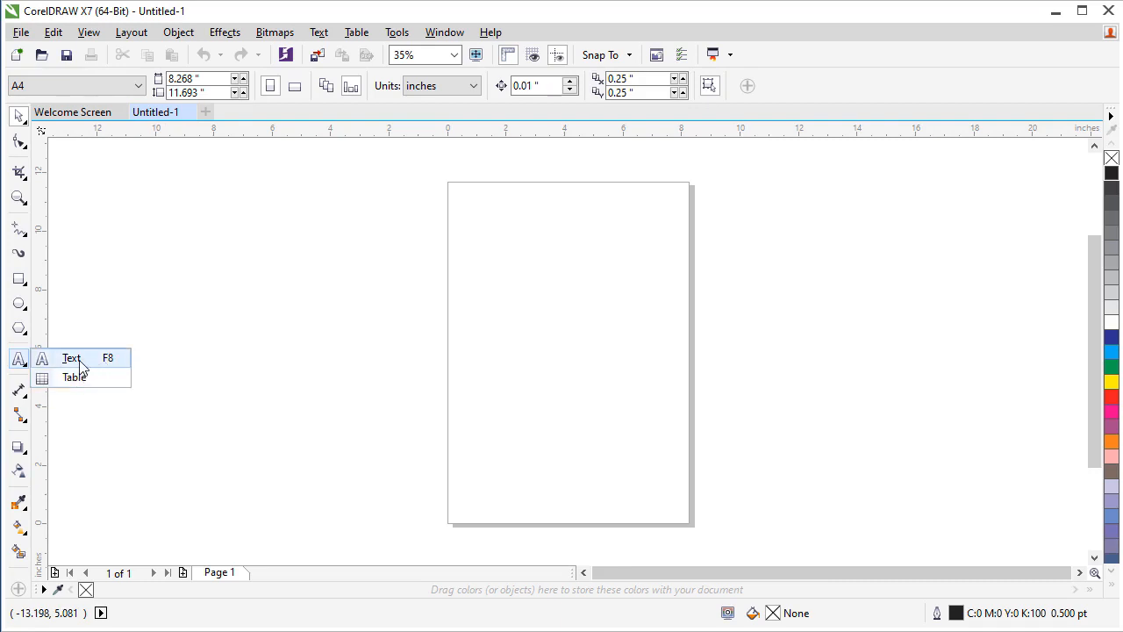
{"action": "left_click", "coordinate": [193, 360]}
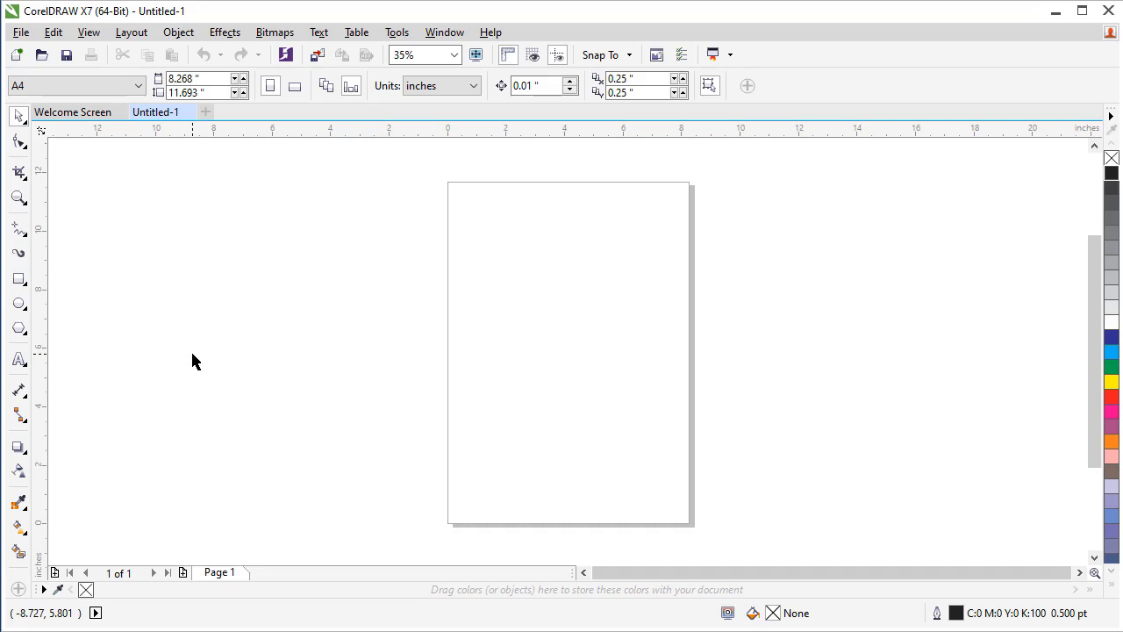
{"action": "left_click", "coordinate": [19, 359]}
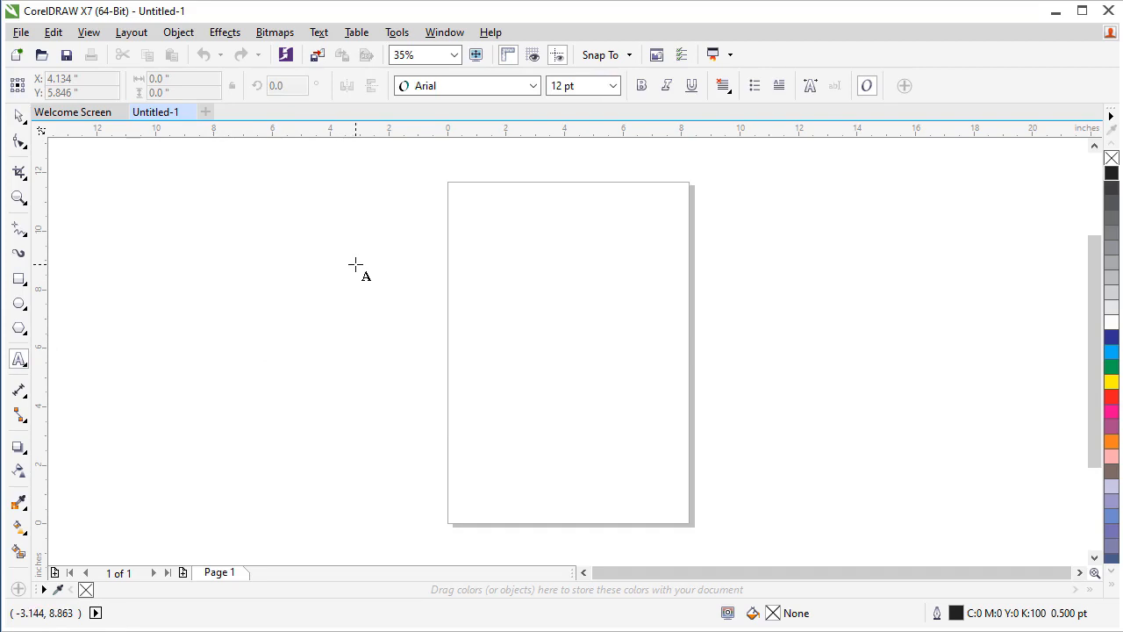
{"action": "left_click", "coordinate": [524, 284]}
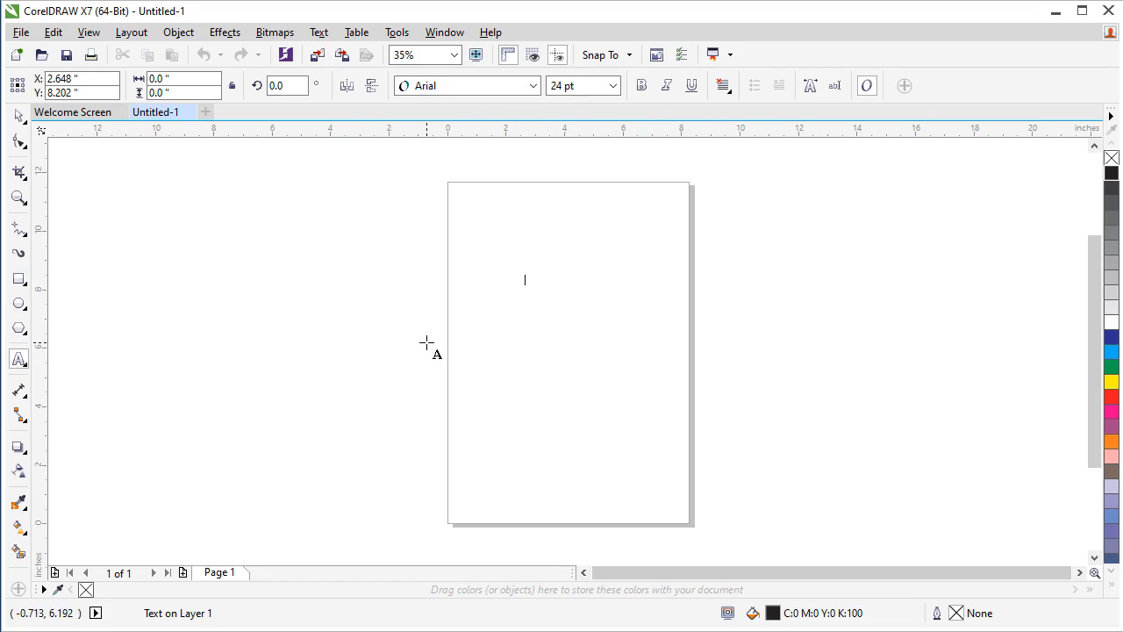
{"action": "type", "text": "malamin gida"}
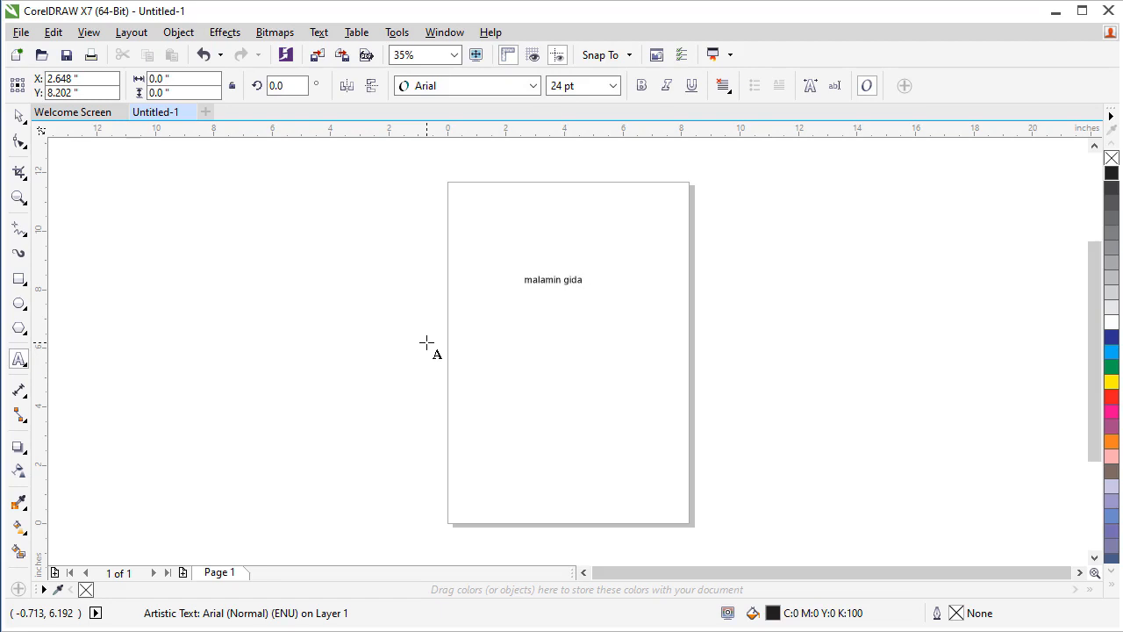
{"action": "key", "text": "Escape"}
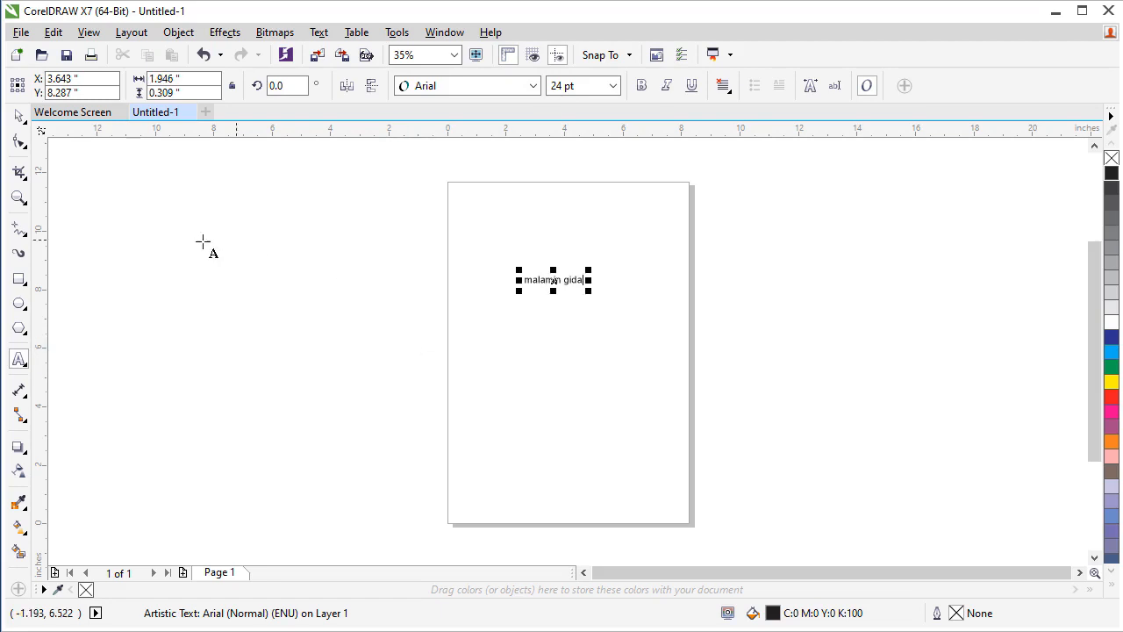
Enlarge the text to about 70 pt by its corner handle and move it slightly left on the page
{"action": "left_click", "coordinate": [19, 118]}
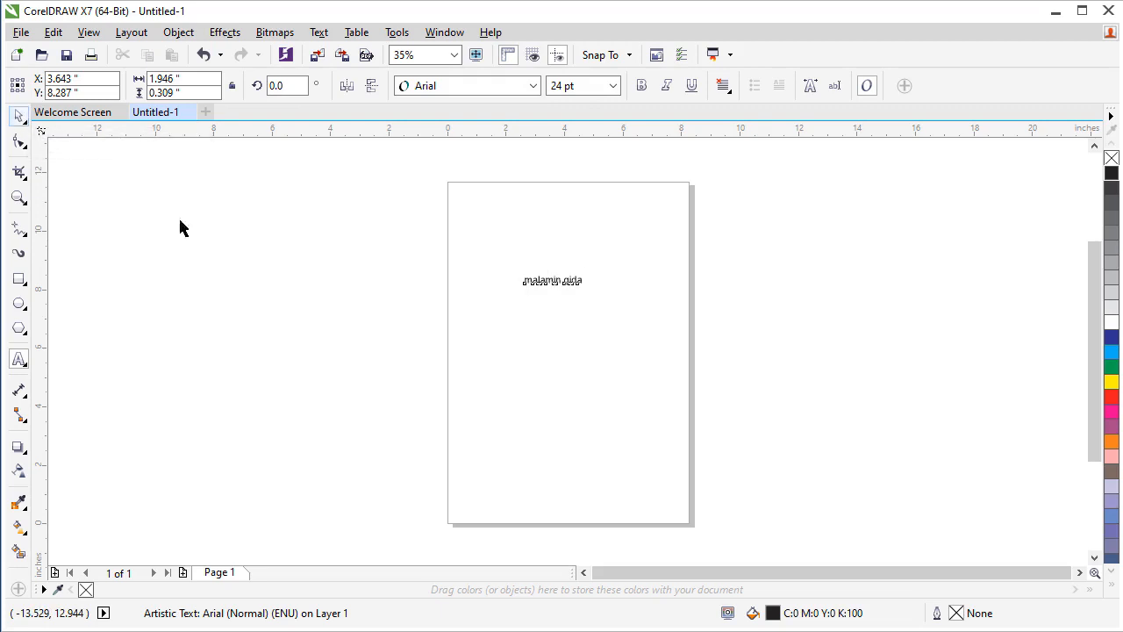
{"action": "left_click", "coordinate": [449, 352]}
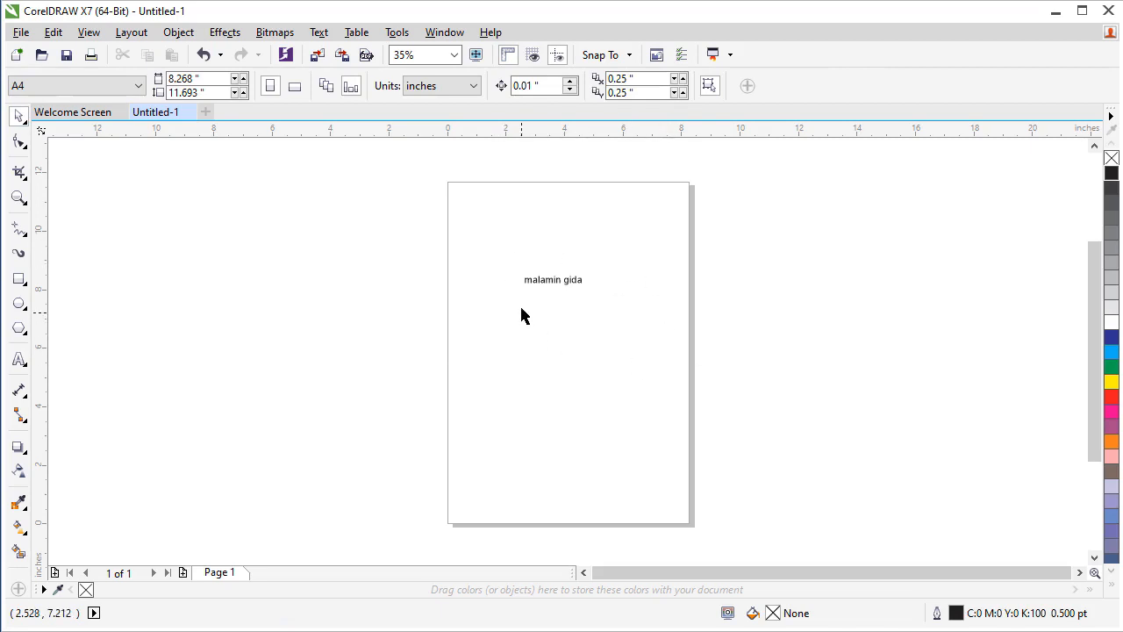
{"action": "left_click", "coordinate": [561, 285]}
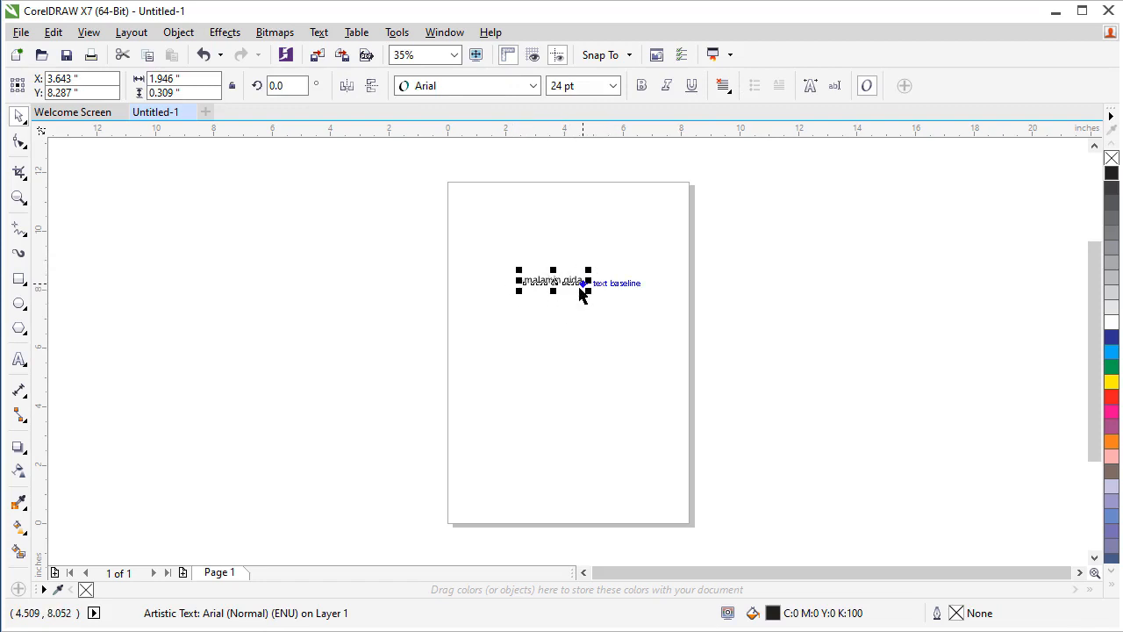
{"action": "left_click_drag", "start_coordinate": [591, 272], "coordinate": [702, 226]}
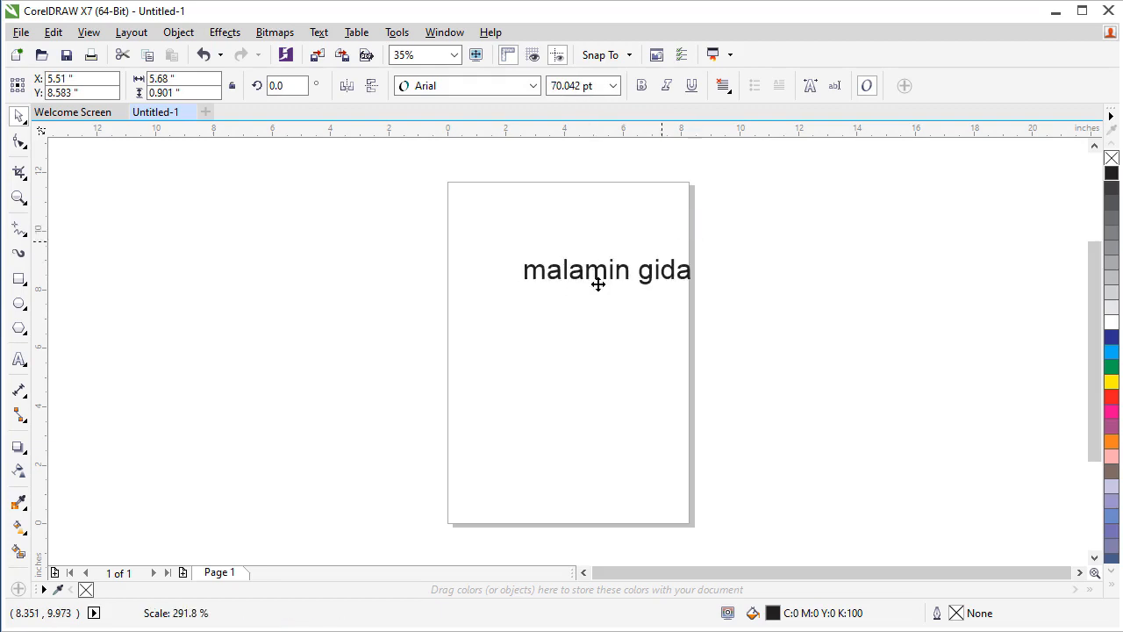
{"action": "left_click_drag", "start_coordinate": [606, 270], "coordinate": [571, 272]}
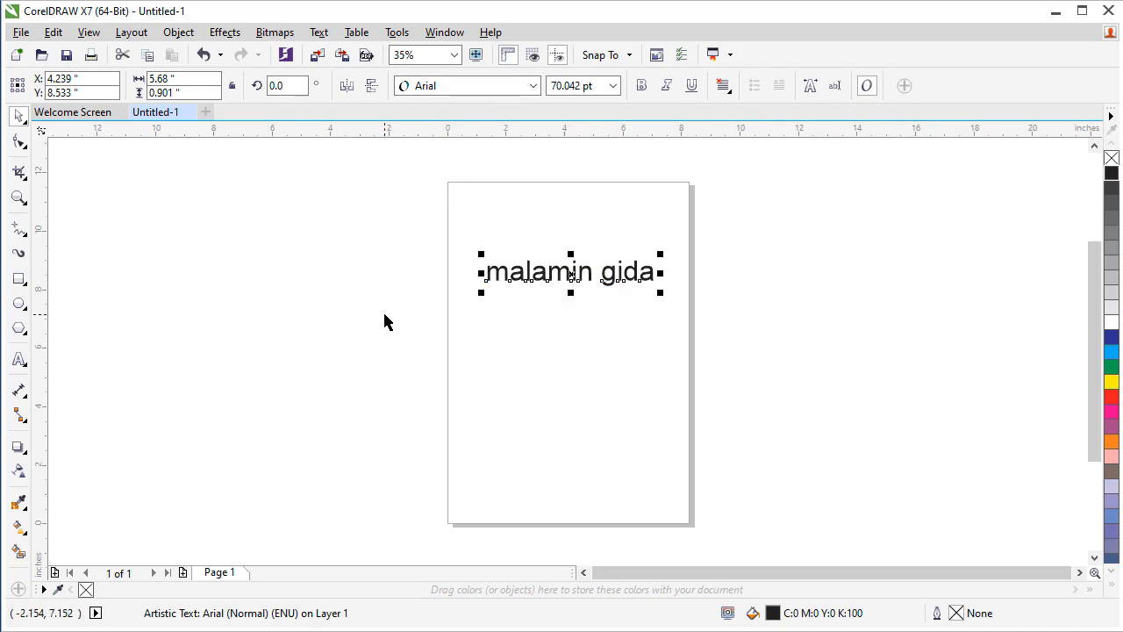
{"action": "left_click", "coordinate": [350, 323]}
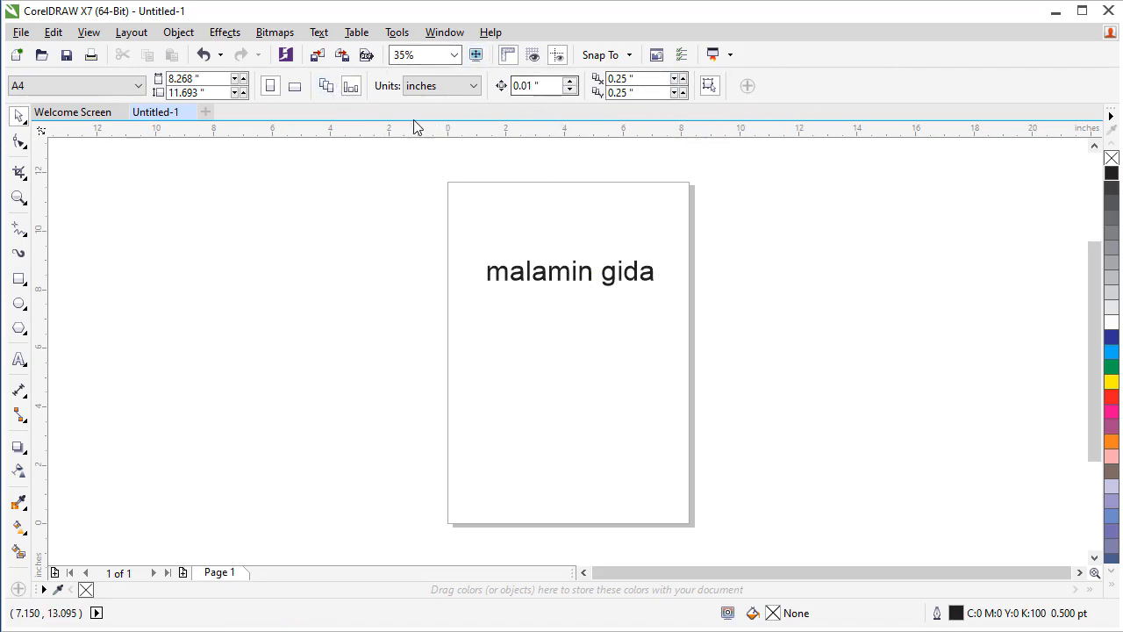
Try preset font sizes for the text from the size list
{"action": "left_click", "coordinate": [550, 278]}
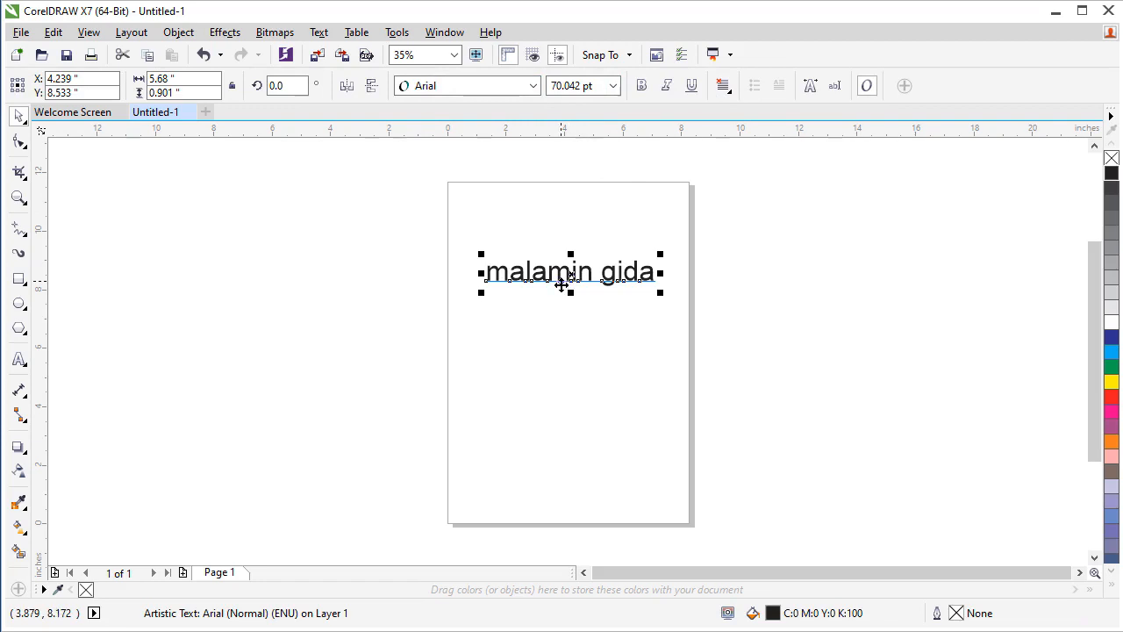
{"action": "left_click", "coordinate": [610, 89]}
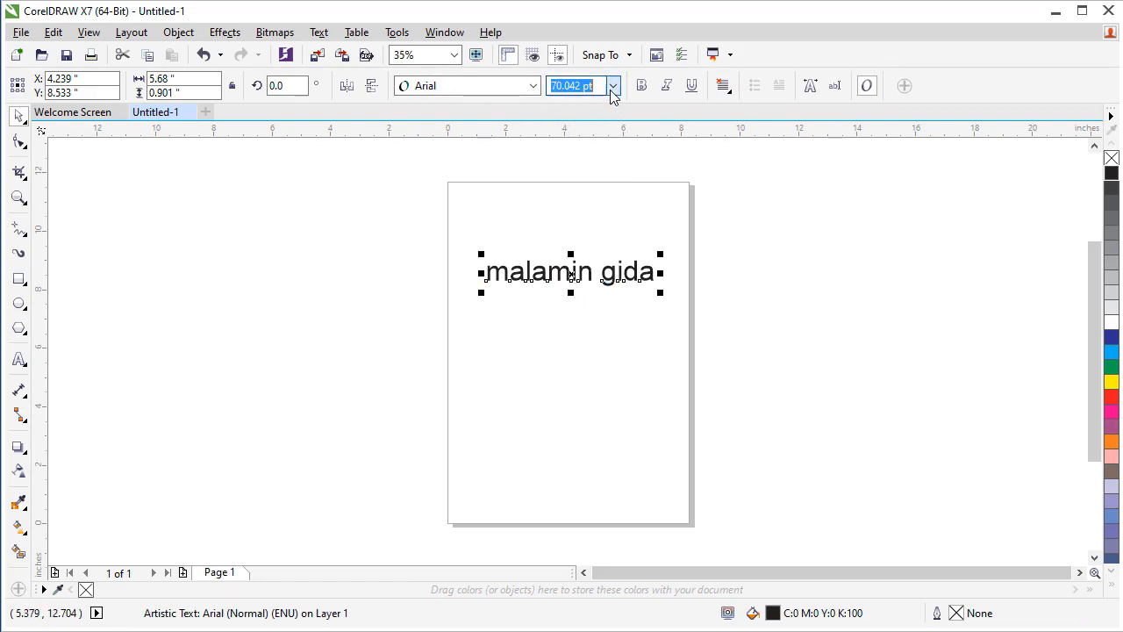
{"action": "left_click", "coordinate": [611, 91]}
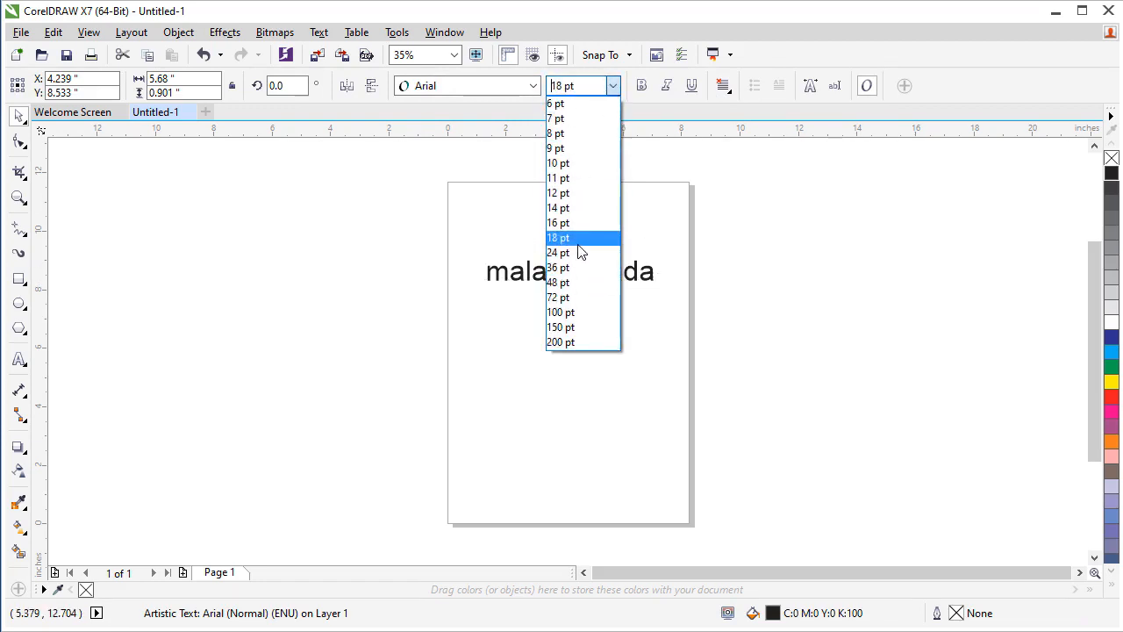
{"action": "left_click", "coordinate": [579, 151]}
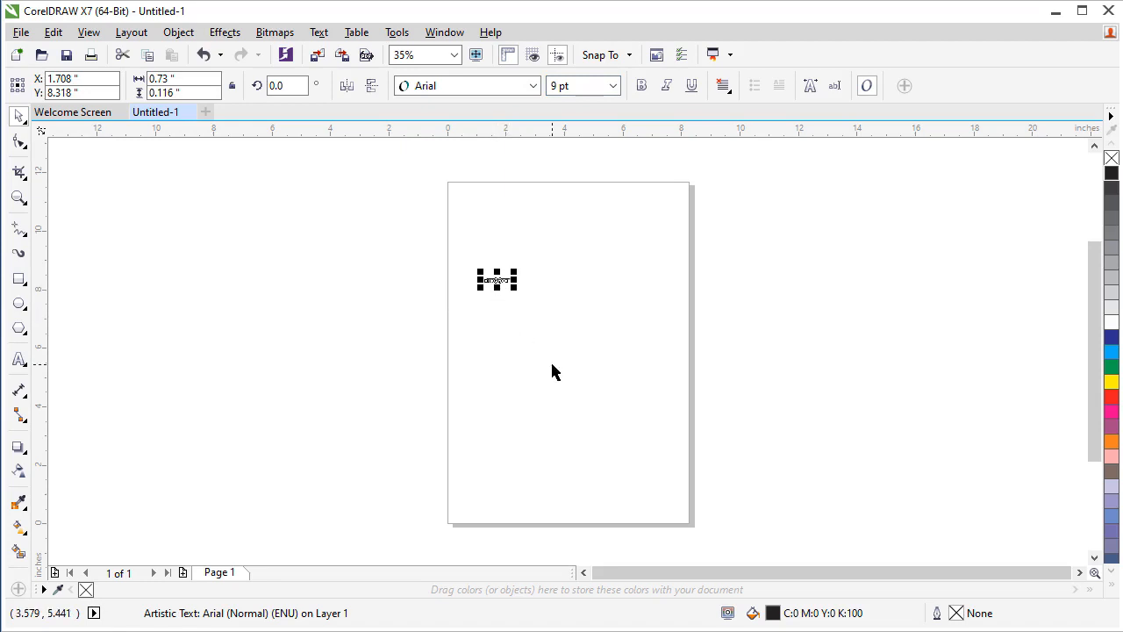
{"action": "left_click", "coordinate": [613, 85]}
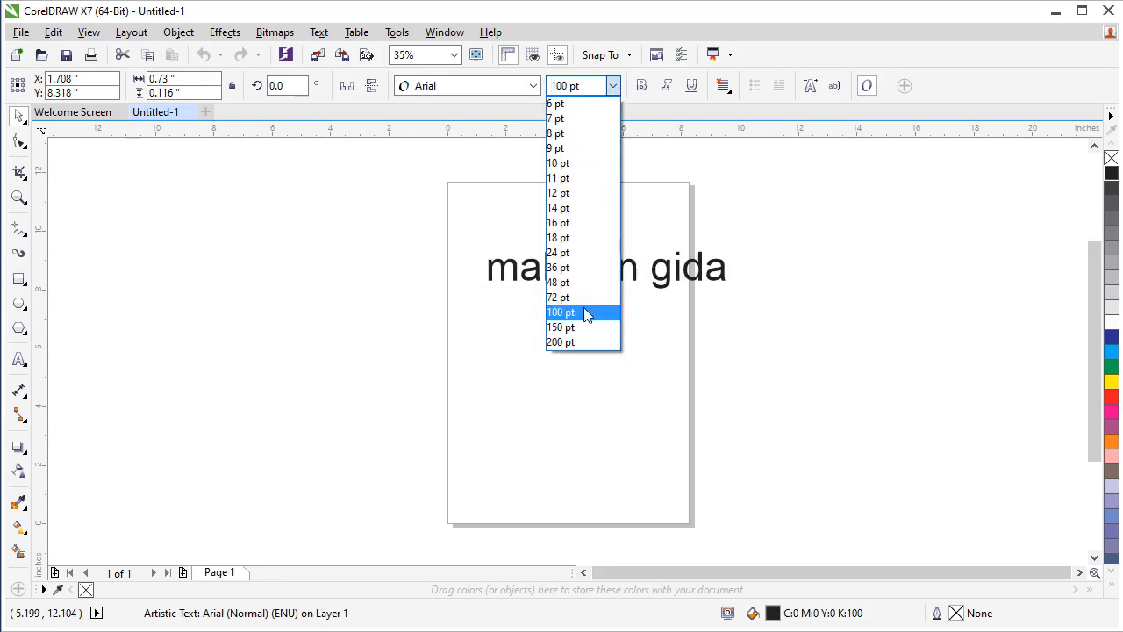
{"action": "left_click", "coordinate": [587, 314]}
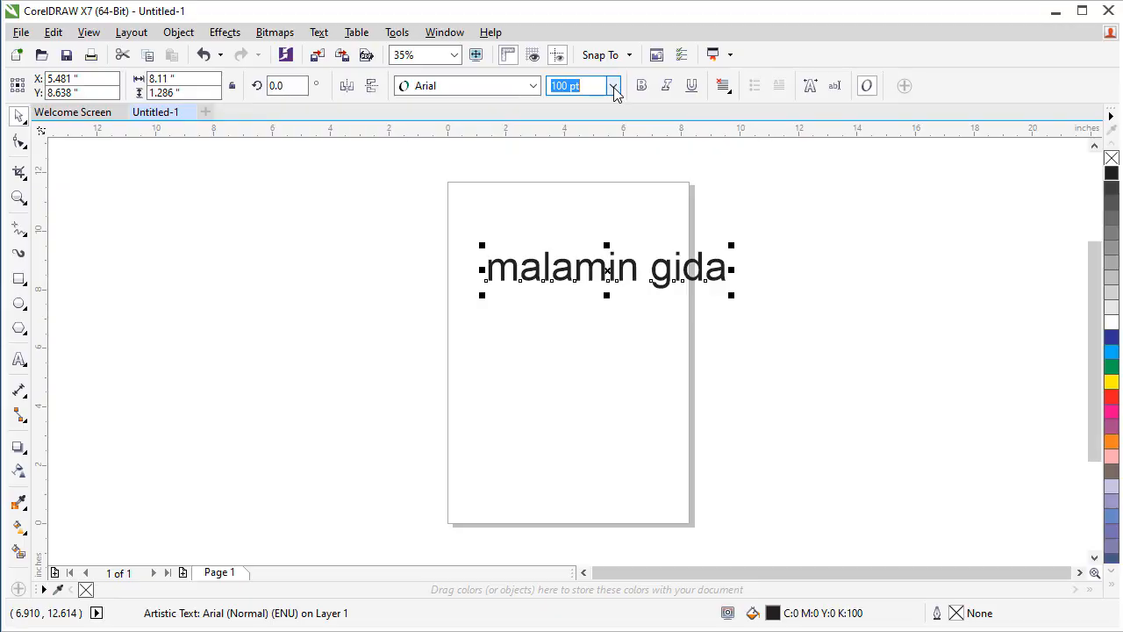
Set the text's font size to 120 pt
{"action": "left_click", "coordinate": [614, 86]}
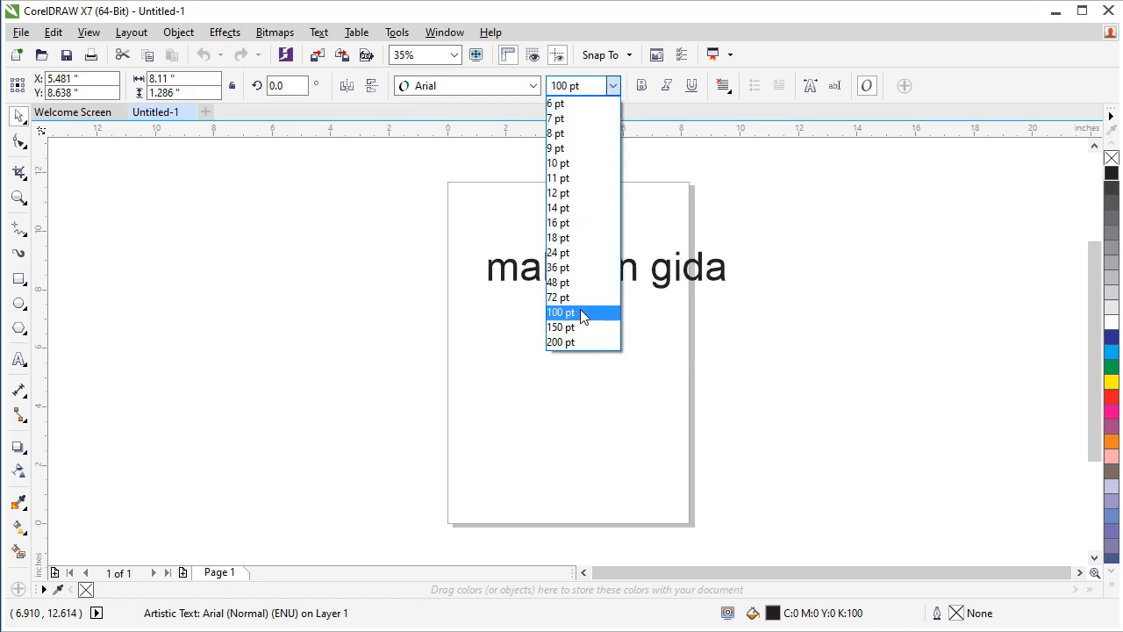
{"action": "left_click", "coordinate": [581, 84]}
{"action": "left_click_drag", "start_coordinate": [582, 86], "coordinate": [550, 89]}
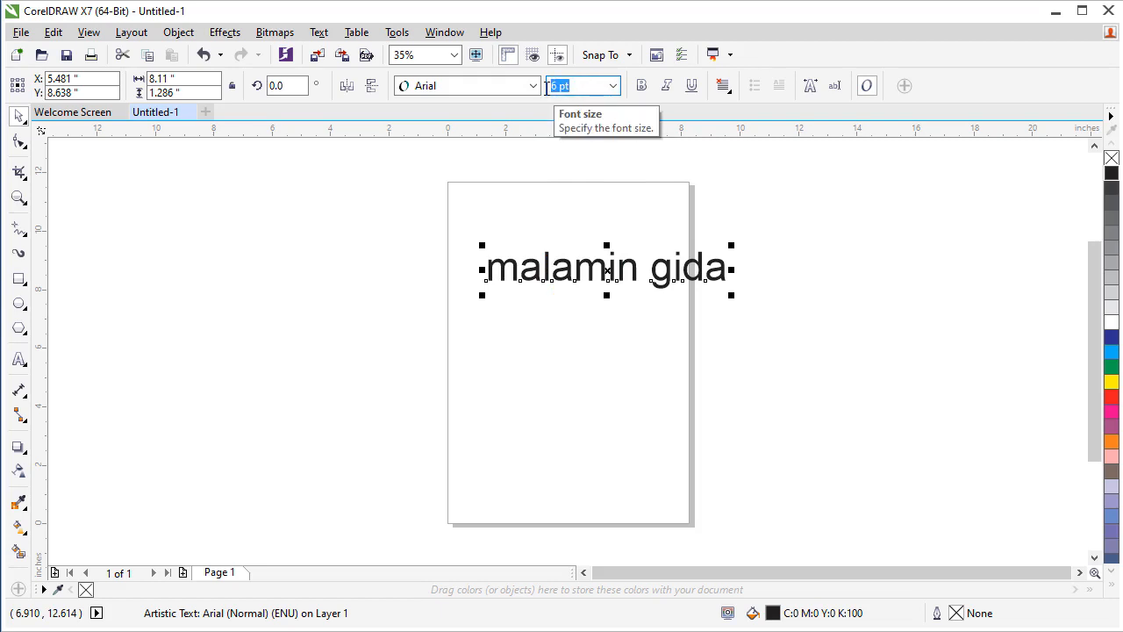
{"action": "type", "text": "120"}
{"action": "key", "text": "Return"}
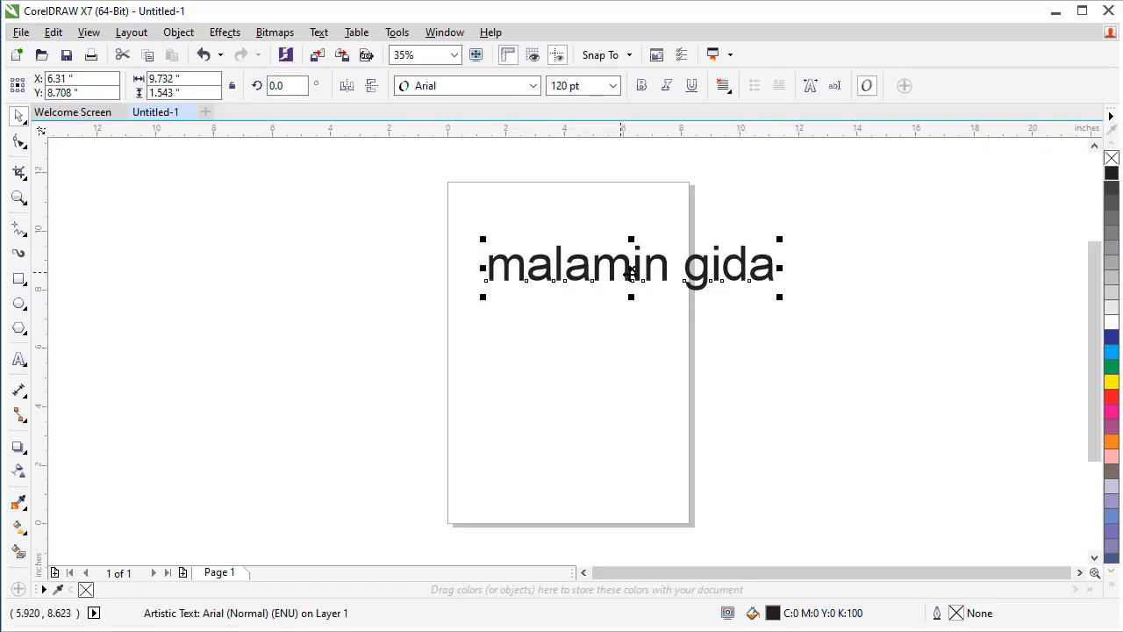
Move the text down to the middle of the page
{"action": "left_click", "coordinate": [632, 266]}
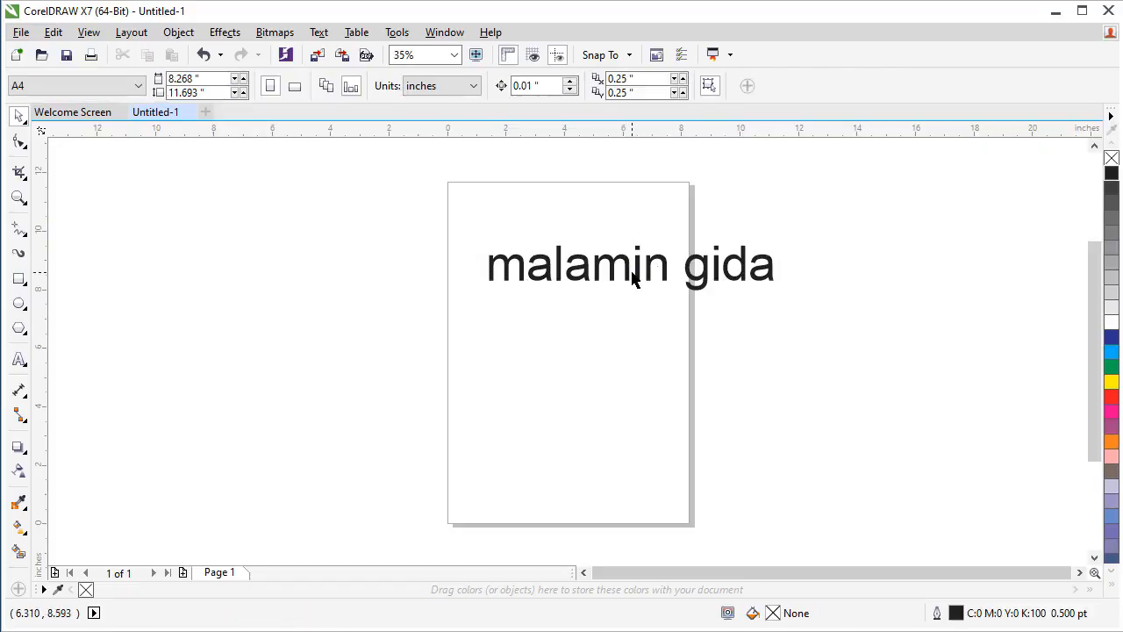
{"action": "left_click", "coordinate": [637, 268]}
{"action": "left_click_drag", "start_coordinate": [631, 268], "coordinate": [575, 355]}
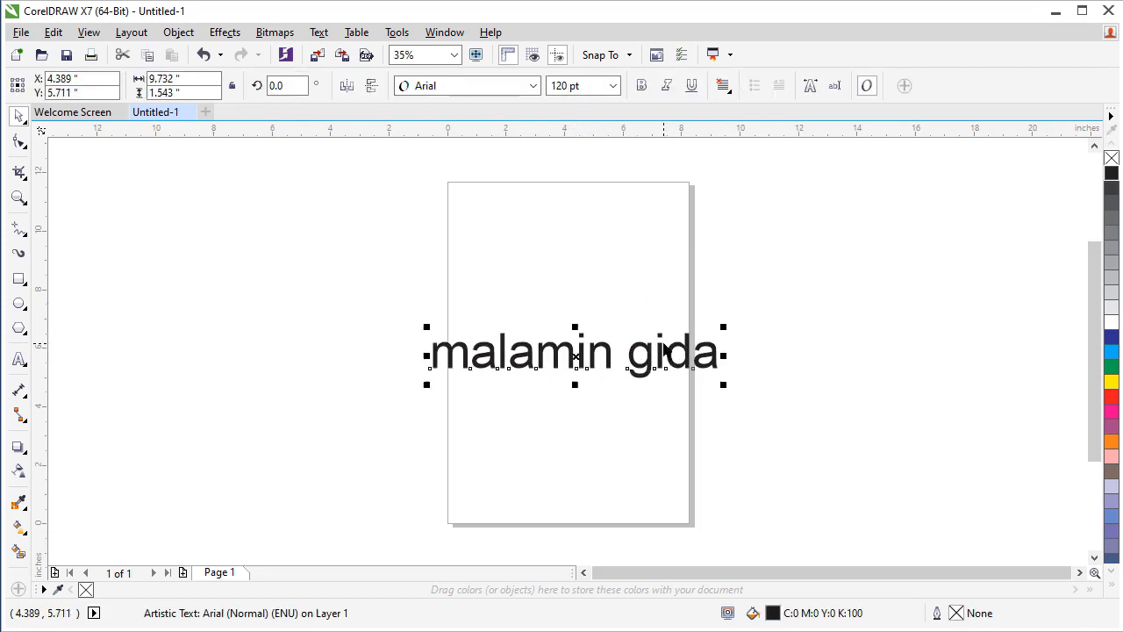
Apply bold to the text and remove it again
{"action": "left_click", "coordinate": [640, 88]}
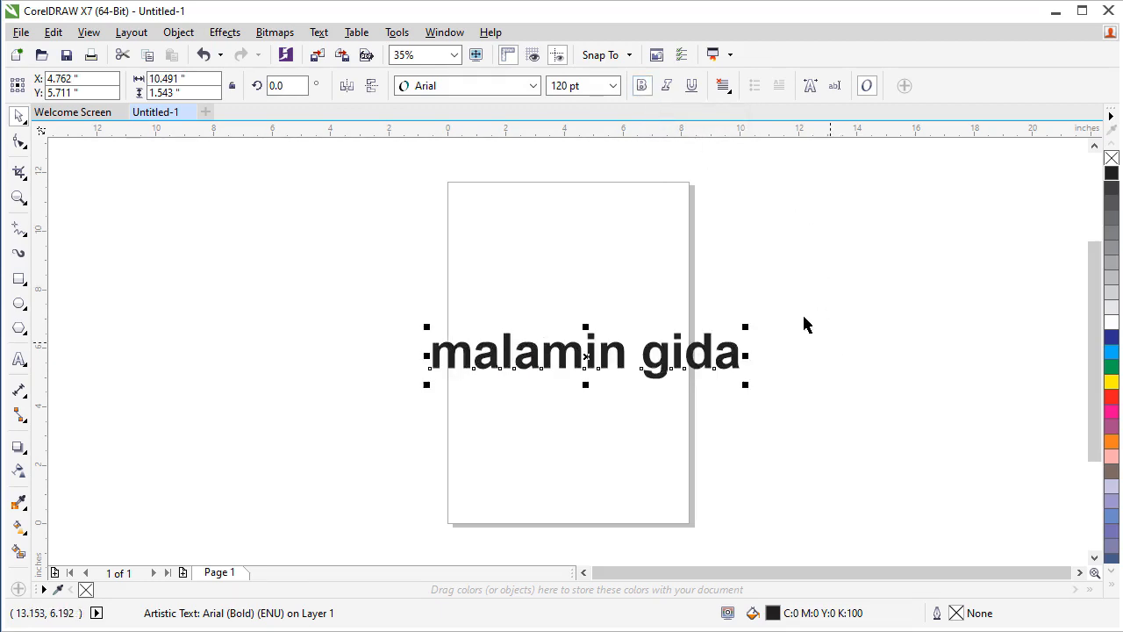
{"action": "left_click", "coordinate": [644, 86]}
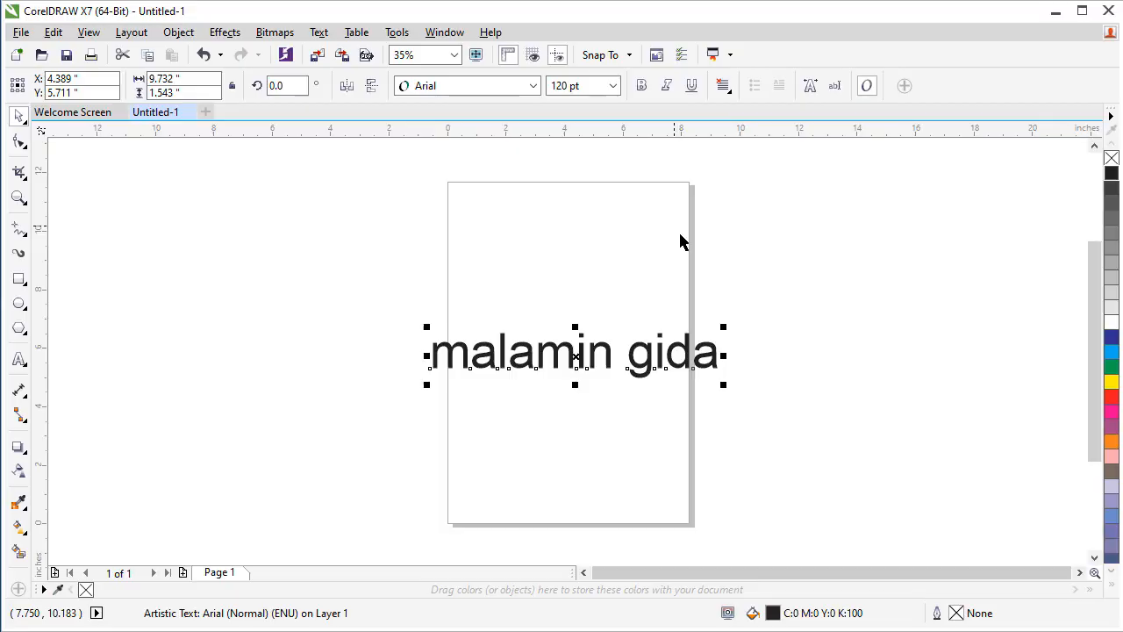
Make the text italic
{"action": "left_click", "coordinate": [666, 86]}
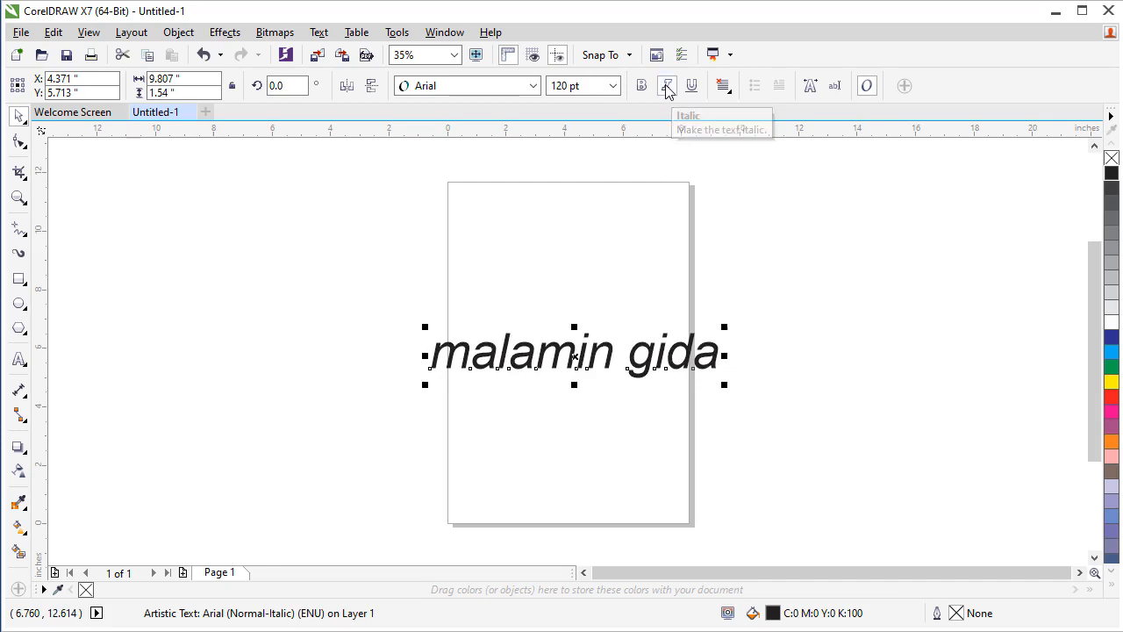
{"action": "left_click", "coordinate": [667, 86]}
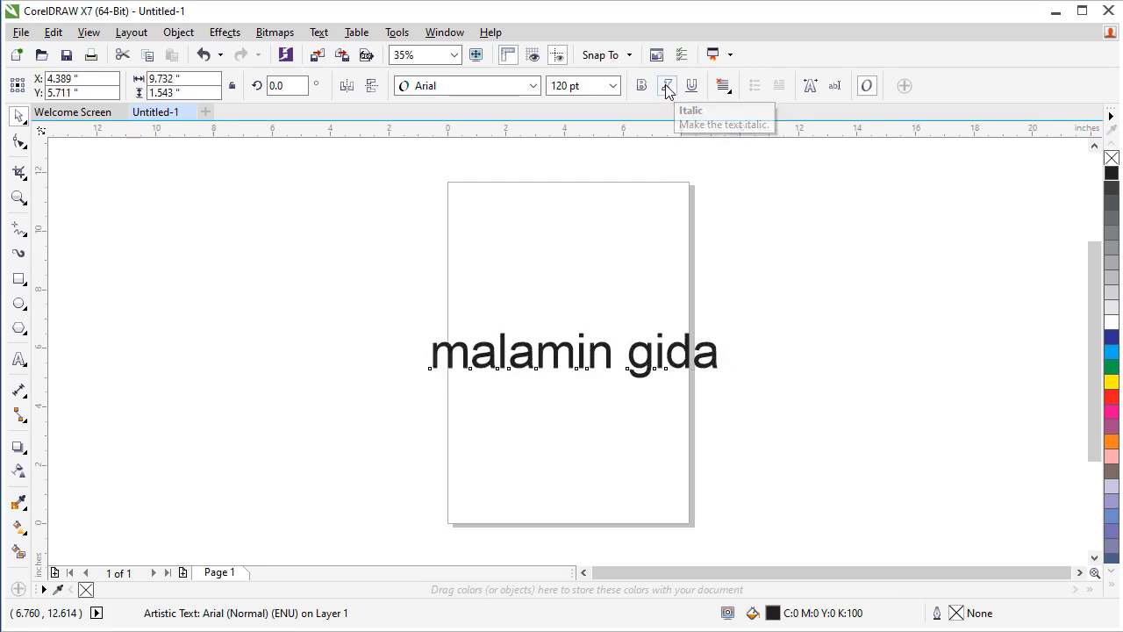
{"action": "left_click", "coordinate": [666, 88]}
{"action": "left_click", "coordinate": [666, 86]}
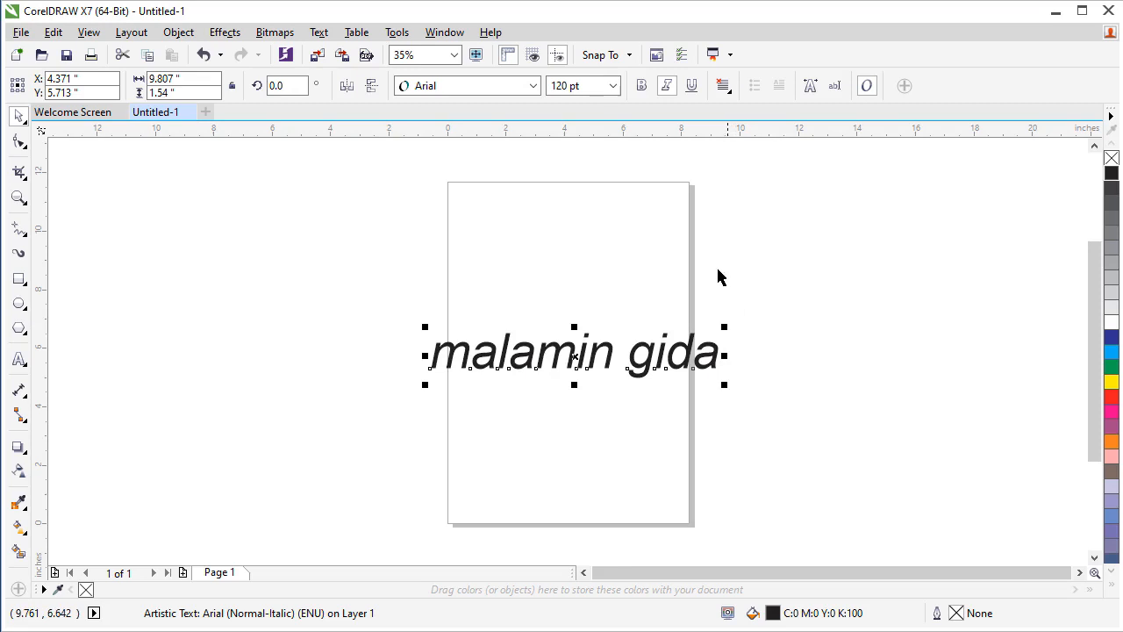
Underline the text and remove the underline again
{"action": "left_click", "coordinate": [691, 85]}
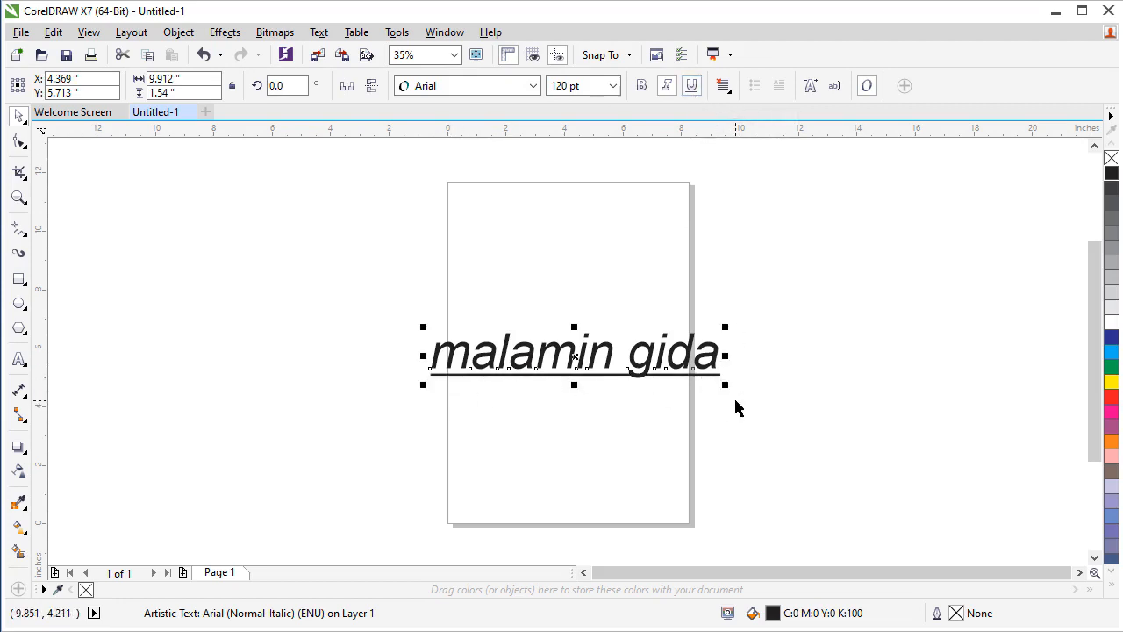
{"action": "left_click", "coordinate": [692, 87]}
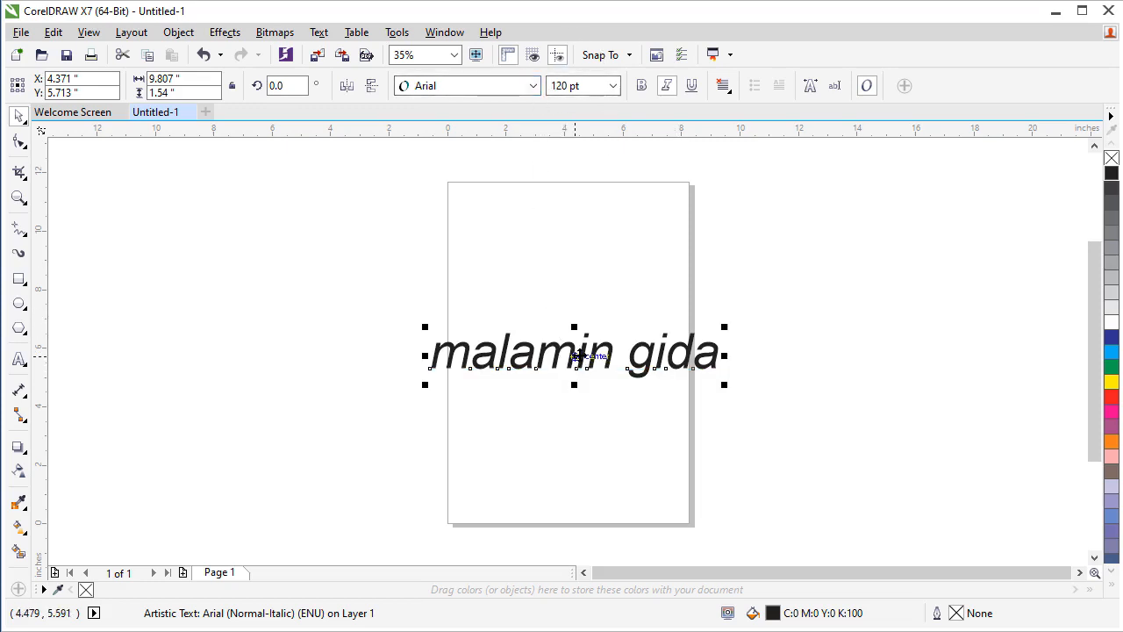
Move the text beside the page and change its font to Aristocrat
{"action": "left_click_drag", "start_coordinate": [579, 353], "coordinate": [869, 206]}
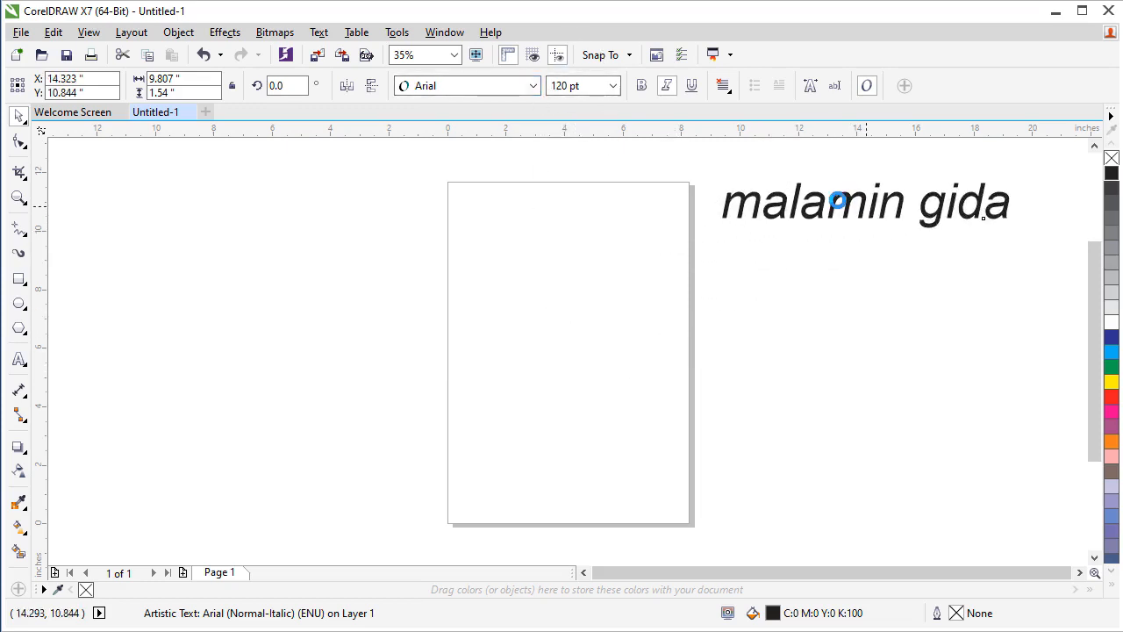
{"action": "left_click", "coordinate": [533, 85]}
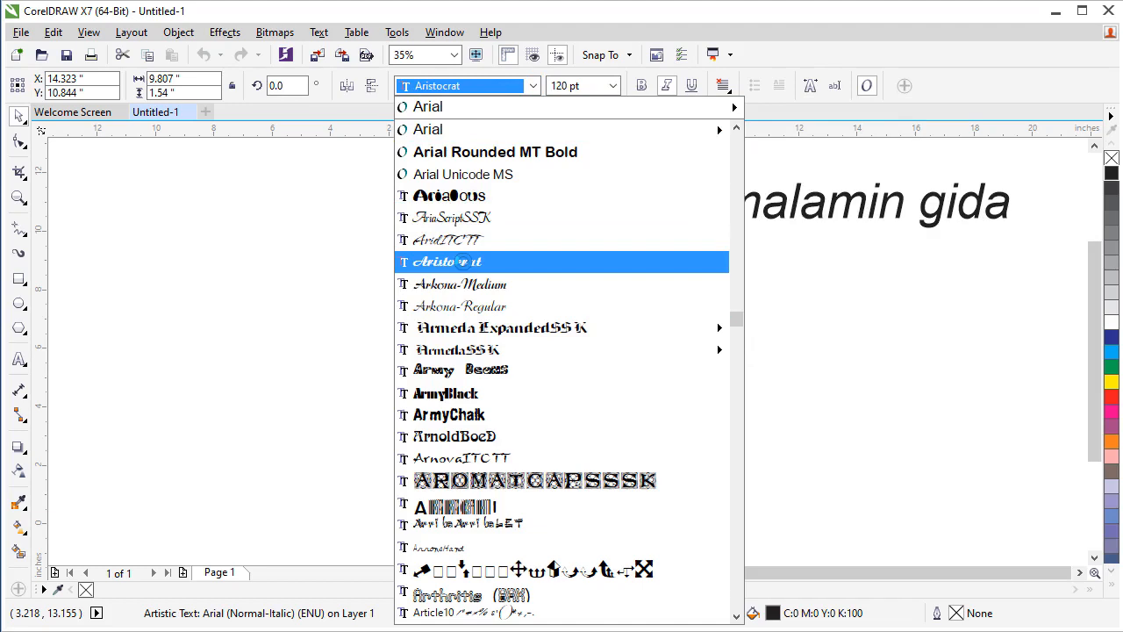
{"action": "left_click", "coordinate": [466, 261]}
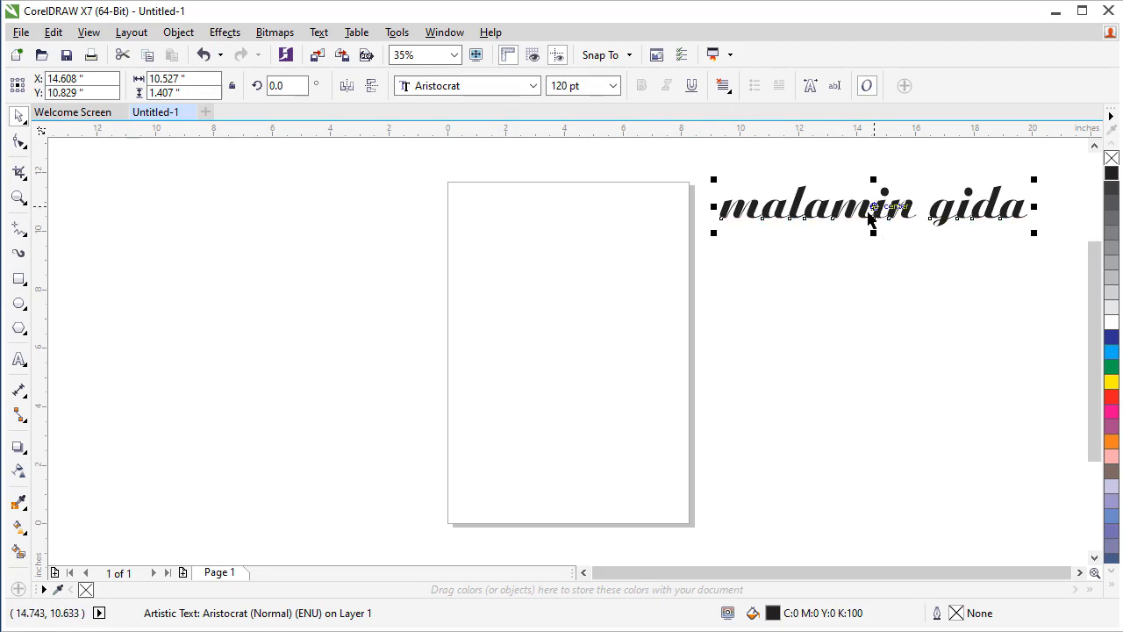
Move the text back onto the middle of the page
{"action": "left_click", "coordinate": [693, 86]}
{"action": "left_click", "coordinate": [692, 86]}
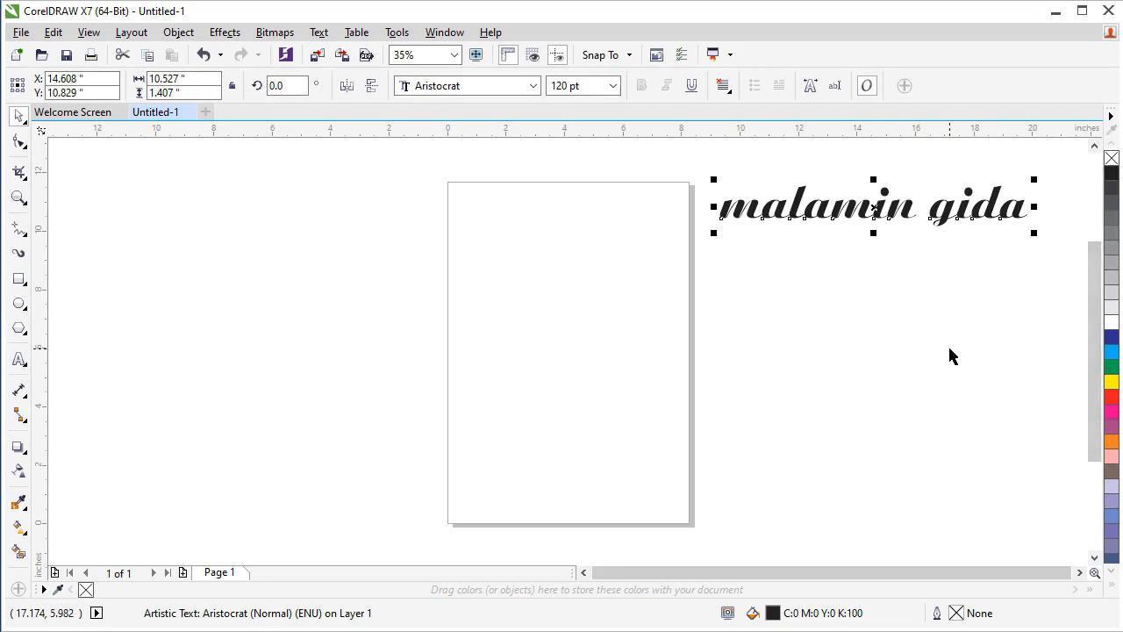
{"action": "left_click_drag", "start_coordinate": [847, 206], "coordinate": [586, 312]}
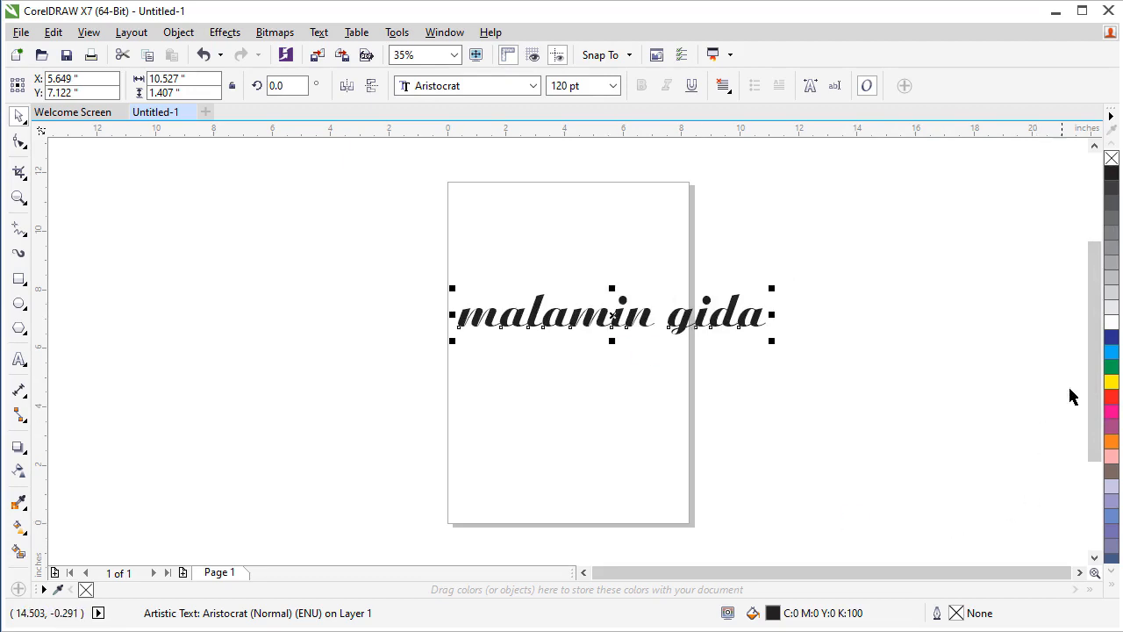
Fill the text with red from the colour palette
{"action": "left_click", "coordinate": [1111, 370]}
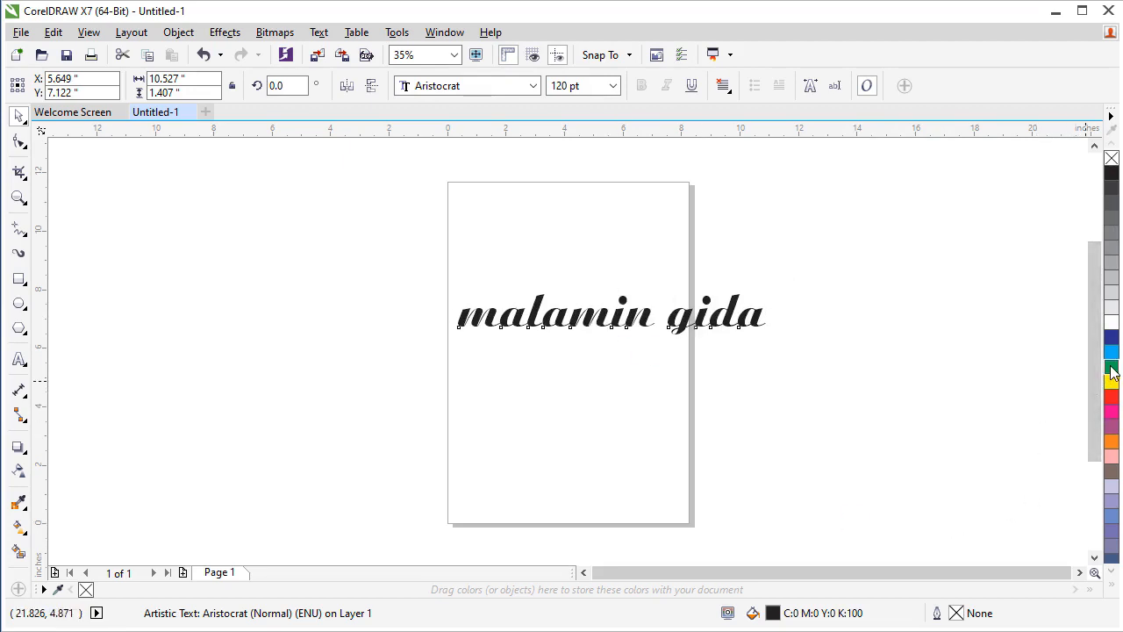
{"action": "left_click", "coordinate": [1111, 338]}
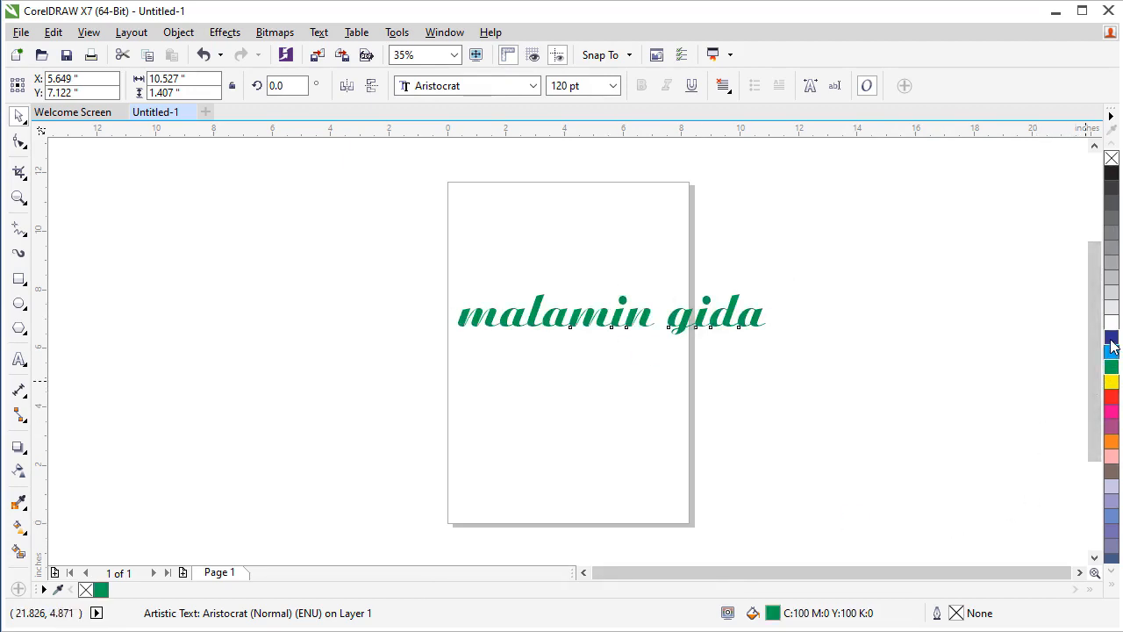
{"action": "left_click", "coordinate": [1110, 400]}
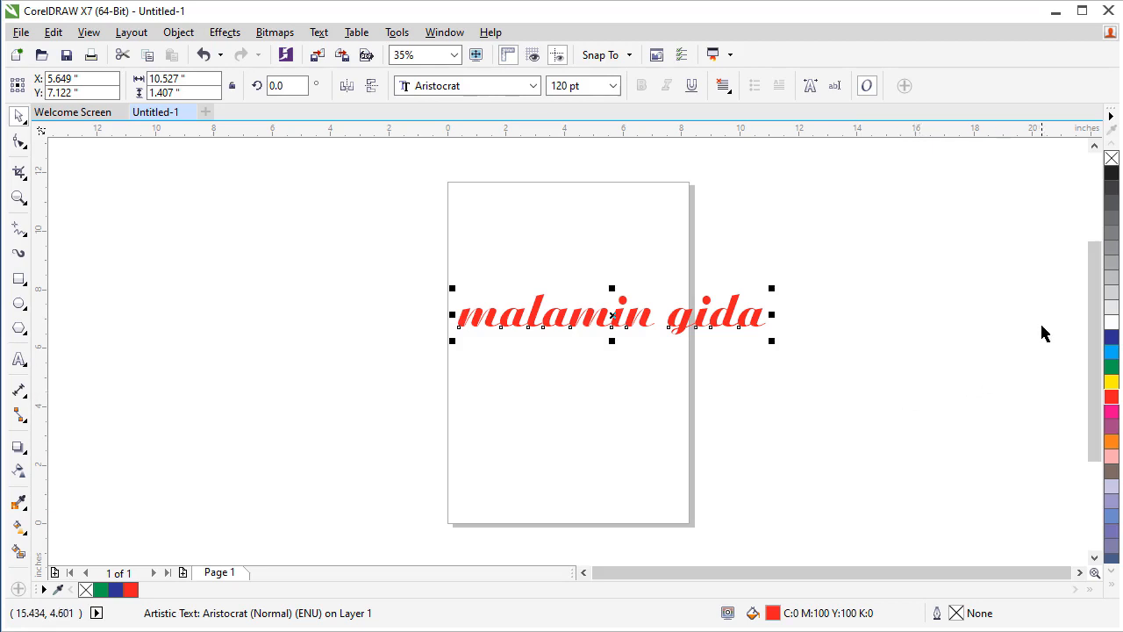
Give the text a blue outline and enlarge it to about 192 pt by its corner handle
{"action": "right_click", "coordinate": [1111, 341]}
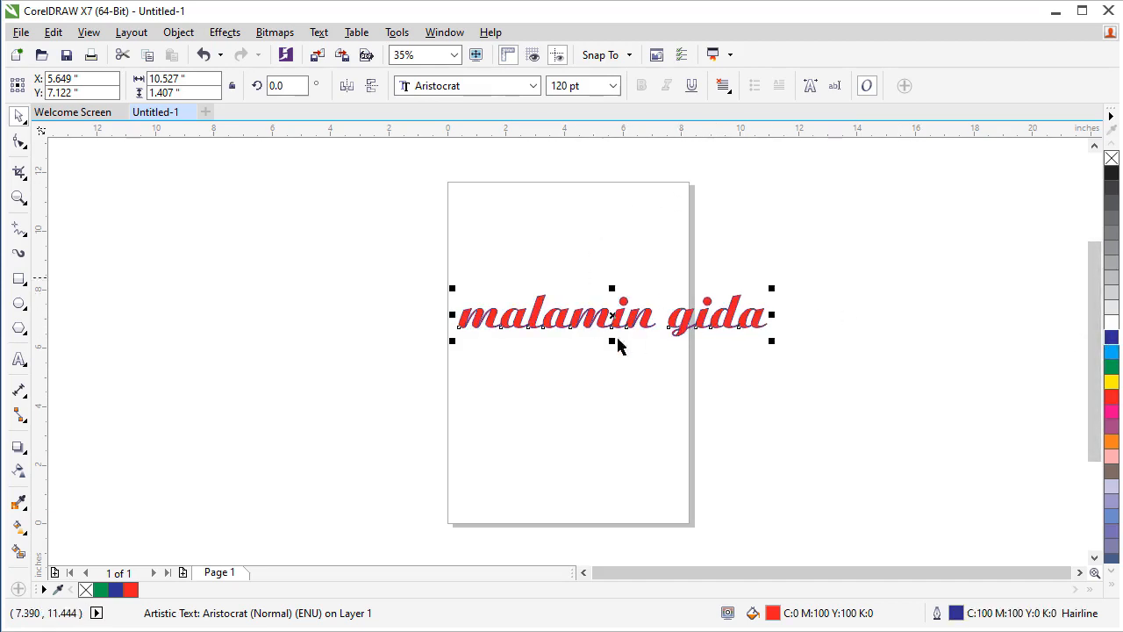
{"action": "left_click_drag", "start_coordinate": [771, 344], "coordinate": [959, 454]}
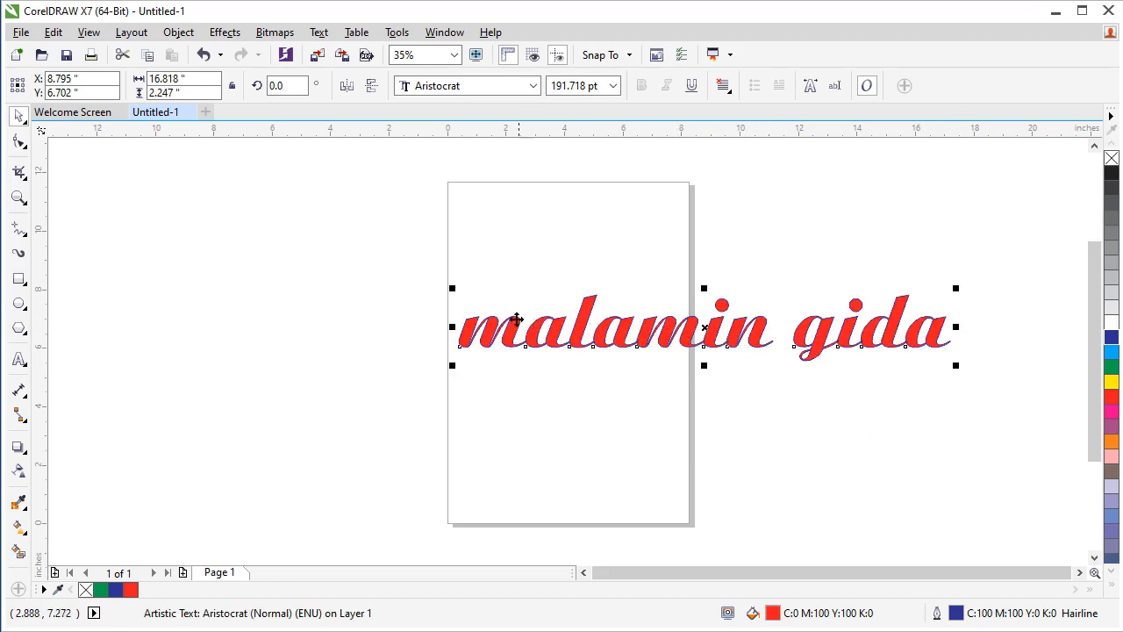